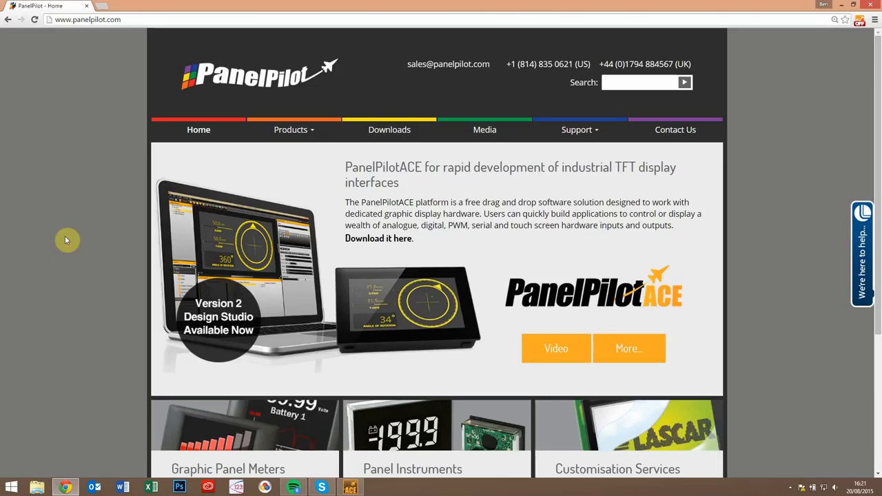
# Open the PanelPilot website's downloads page and review the PanelPilotACE Design Studio V2 entry.
pyautogui.click(390, 132)
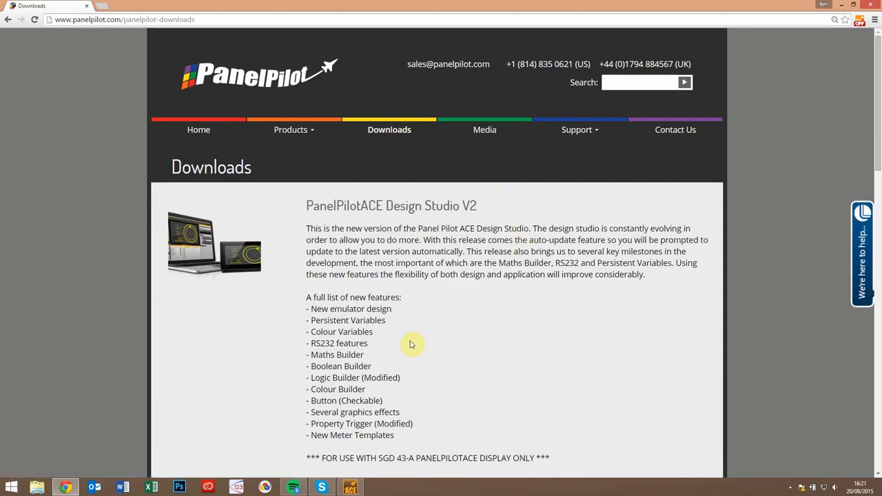
pyautogui.scroll(-2, 413, 358)
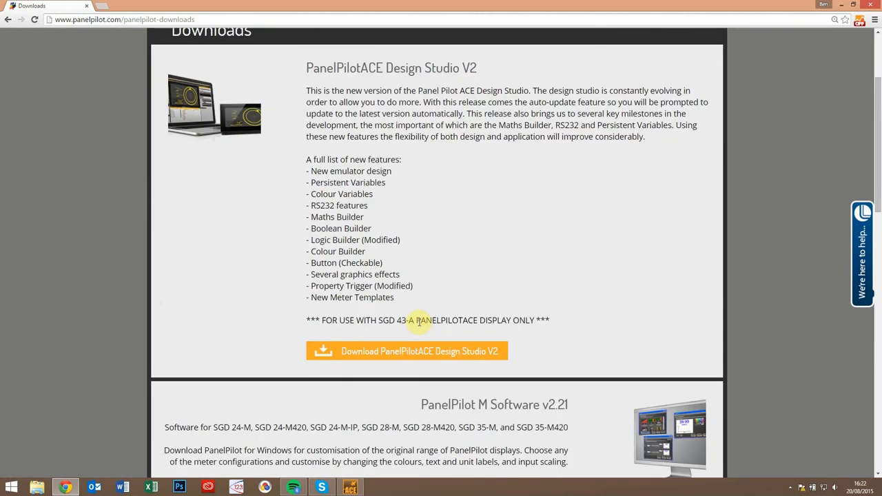
pyautogui.scroll(2, 419, 322)
pyautogui.scroll(-2, 419, 323)
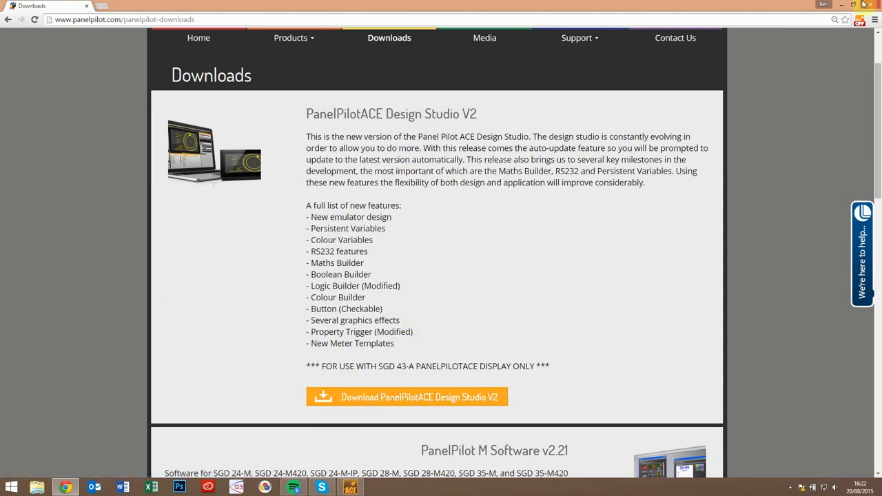
# Switch to PanelPilotACE Design Studio and create a project from the Power Meter system template.
pyautogui.click(841, 5)
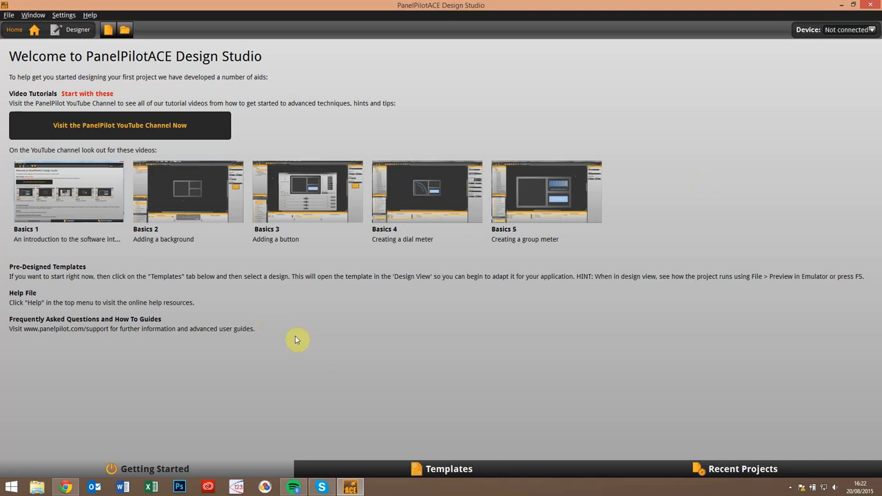
pyautogui.click(438, 469)
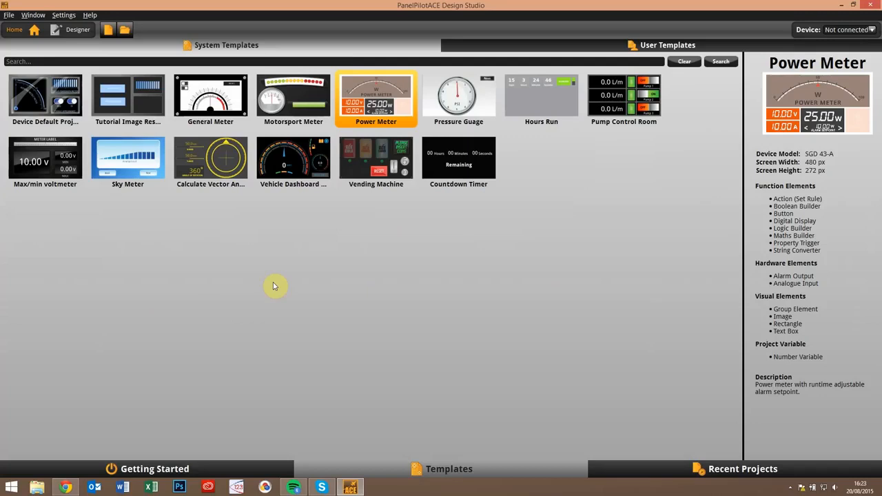
pyautogui.doubleClick(374, 94)
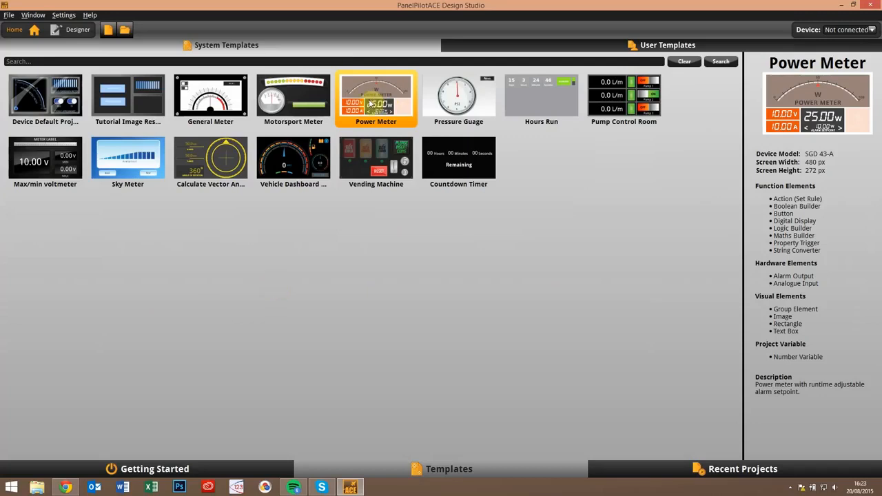
pyautogui.click(510, 260)
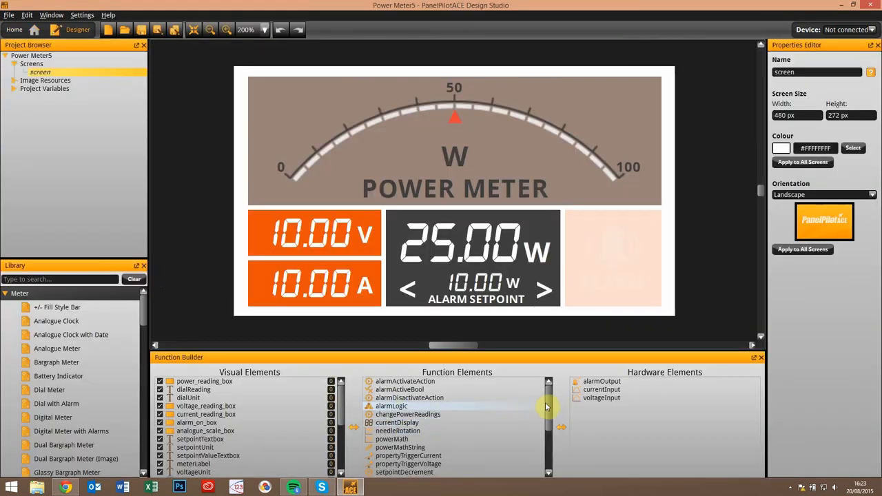
# Look through the project's function elements and inspect the full mathematics expressions of needleRotation and powerMath.
pyautogui.moveTo(547, 407); pyautogui.dragTo(544, 445)
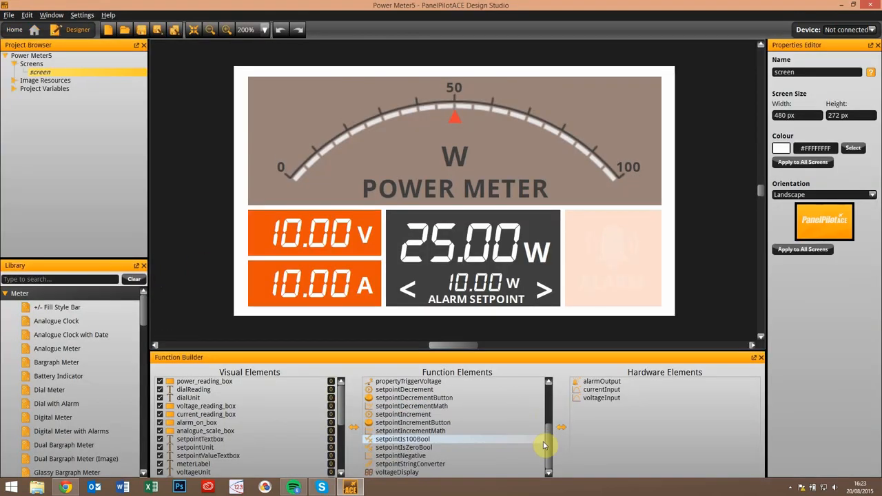
pyautogui.moveTo(544, 445); pyautogui.dragTo(549, 413)
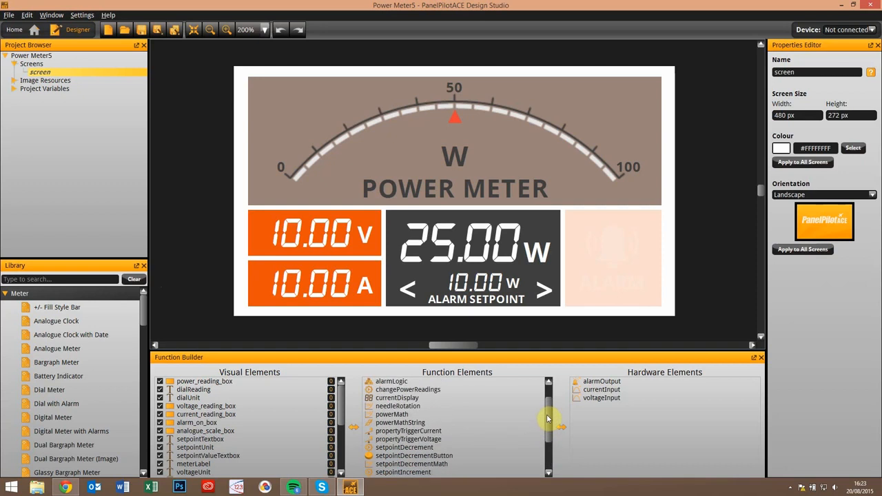
pyautogui.click(400, 406)
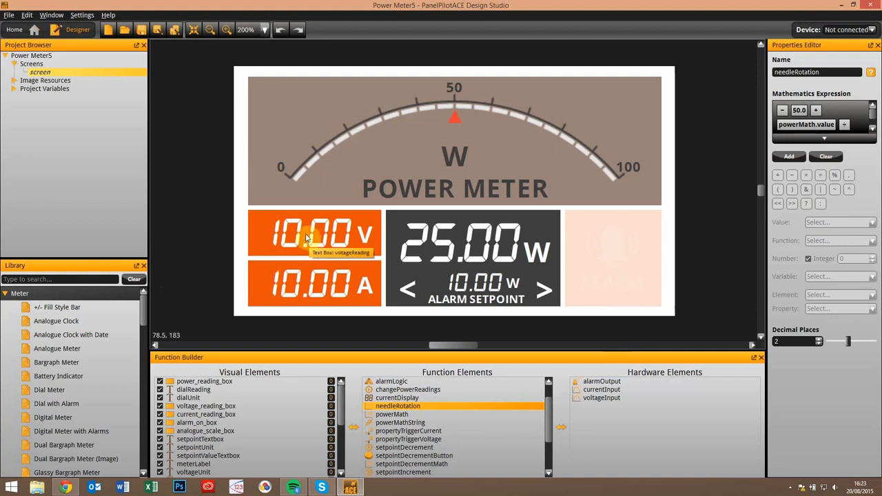
pyautogui.click(416, 414)
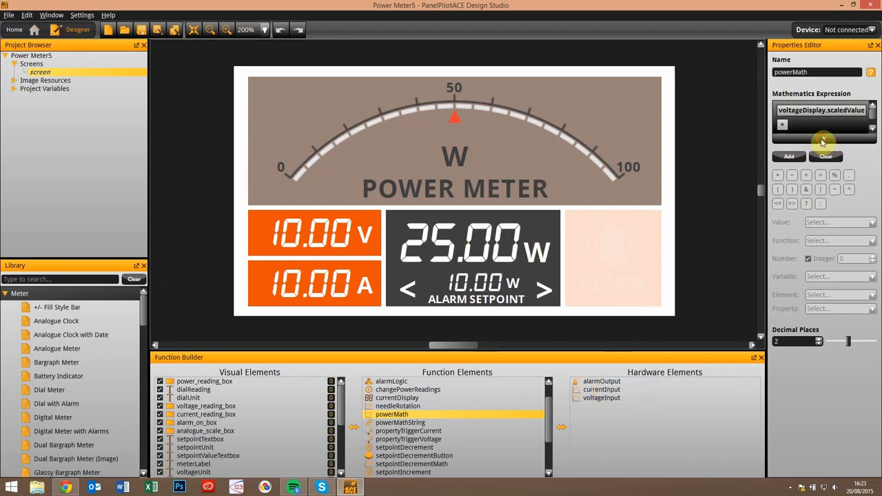
pyautogui.moveTo(822, 141); pyautogui.dragTo(827, 171)
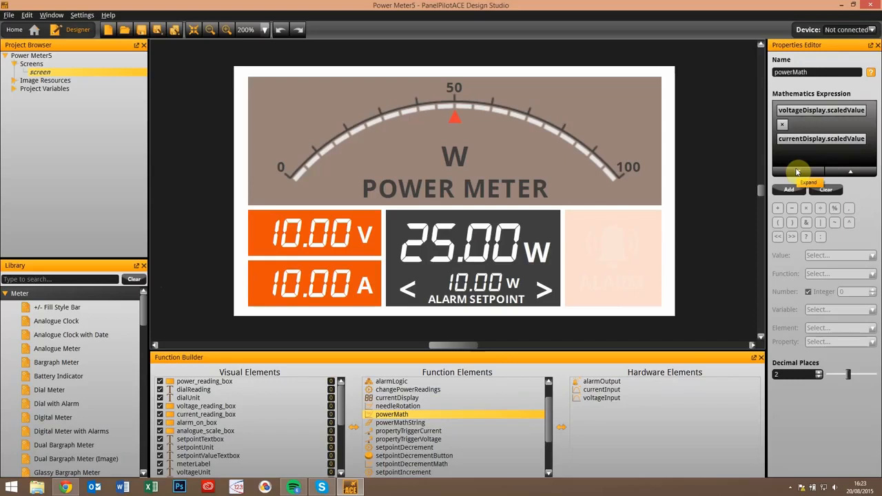
# Examine the voltageDisplay.scaledValue term of the powerMath expression and the element and property choices available for it.
pyautogui.click(813, 114)
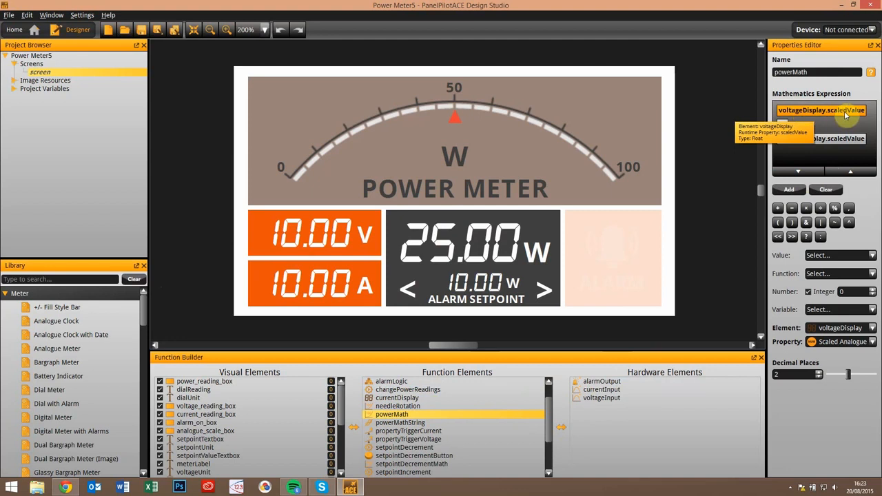
pyautogui.click(872, 329)
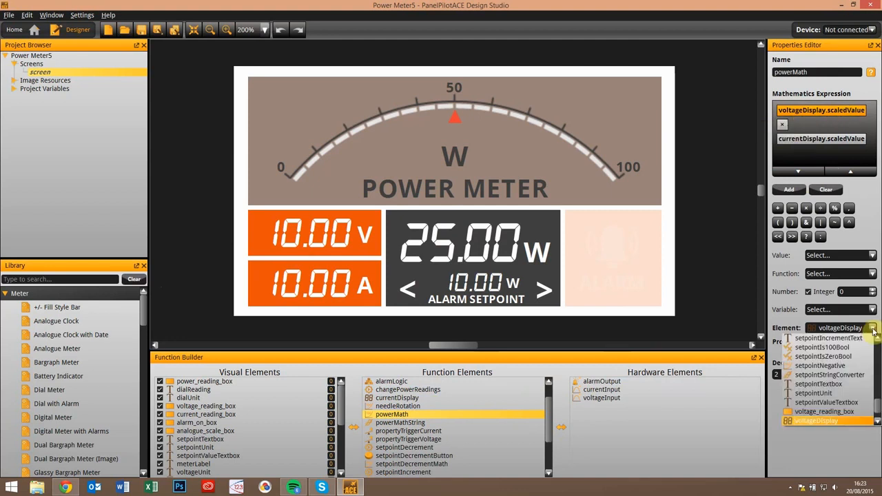
pyautogui.click(873, 328)
pyautogui.click(872, 329)
pyautogui.click(873, 329)
pyautogui.click(873, 342)
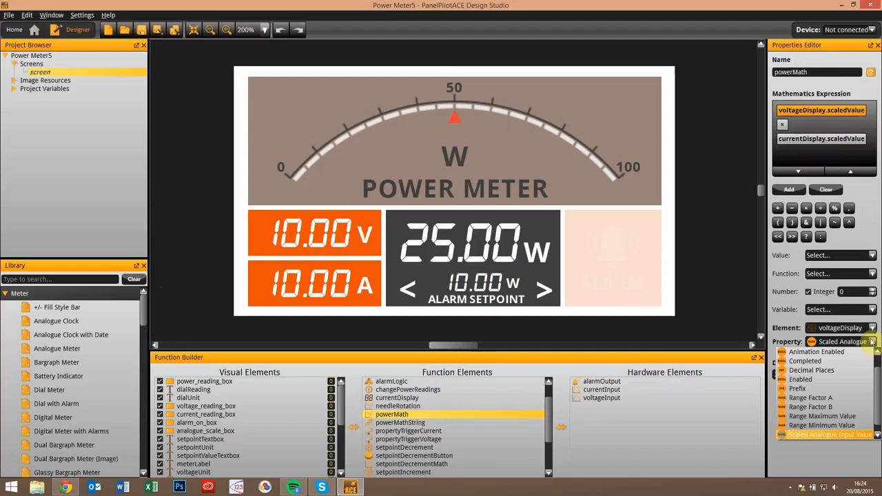
pyautogui.click(872, 341)
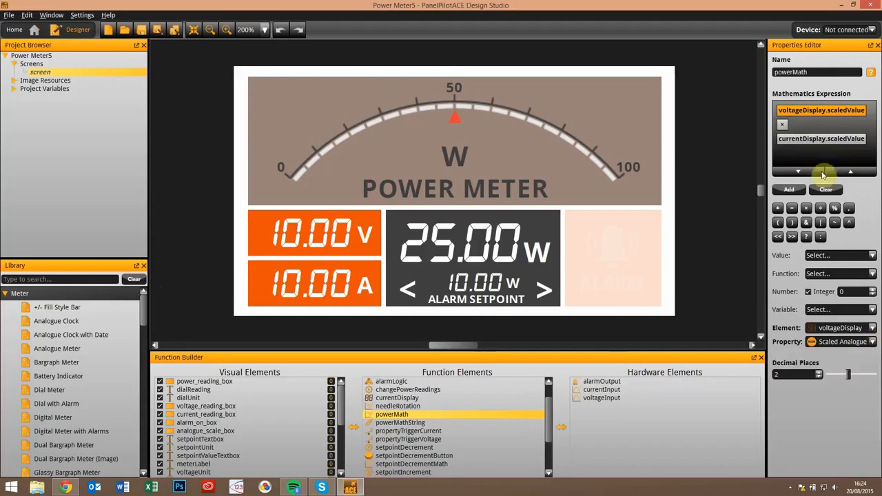
# Browse the constants available for the powerMath operator, reapply multiplication, and inspect the currentDisplay.scaledValue term.
pyautogui.click(783, 126)
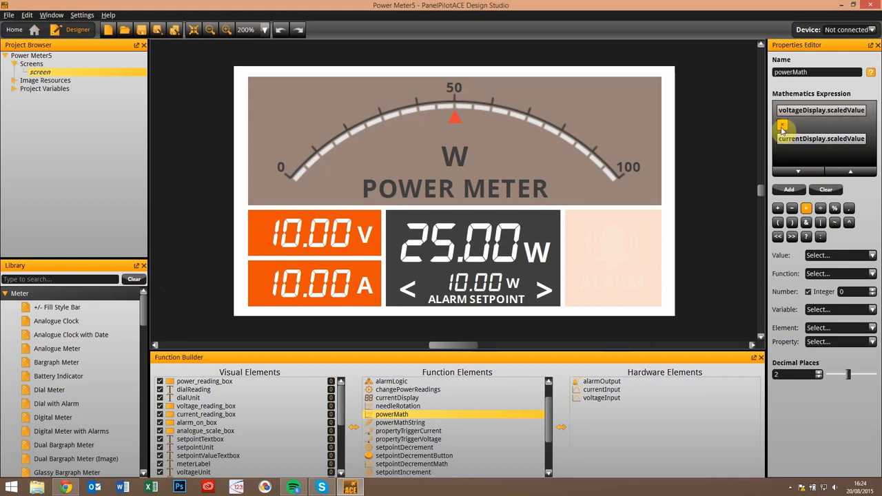
pyautogui.click(873, 256)
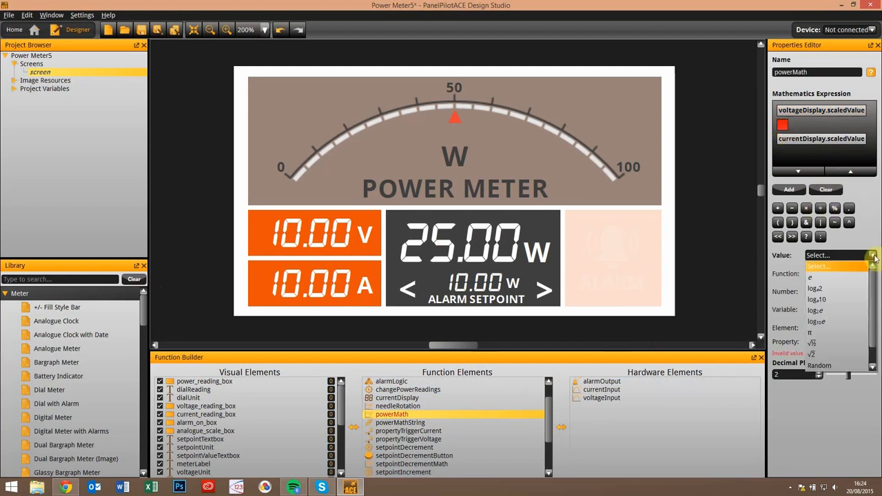
pyautogui.moveTo(873, 279); pyautogui.dragTo(873, 299)
pyautogui.click(872, 255)
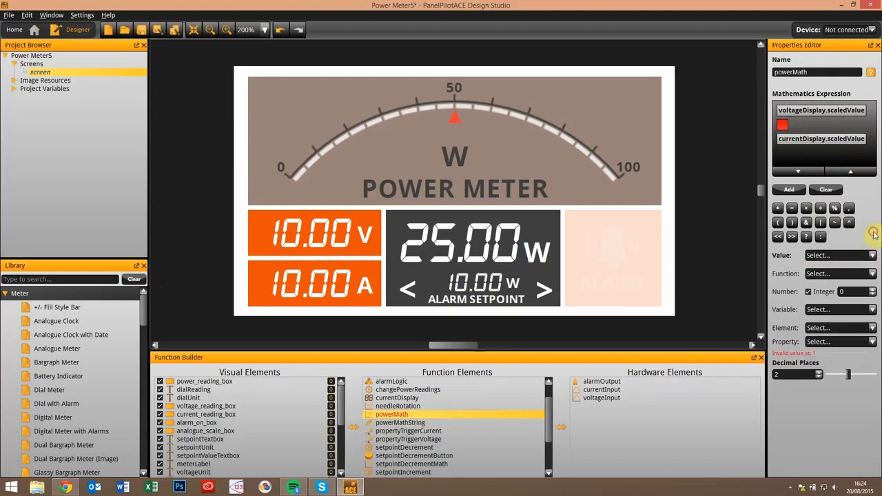
pyautogui.click(806, 208)
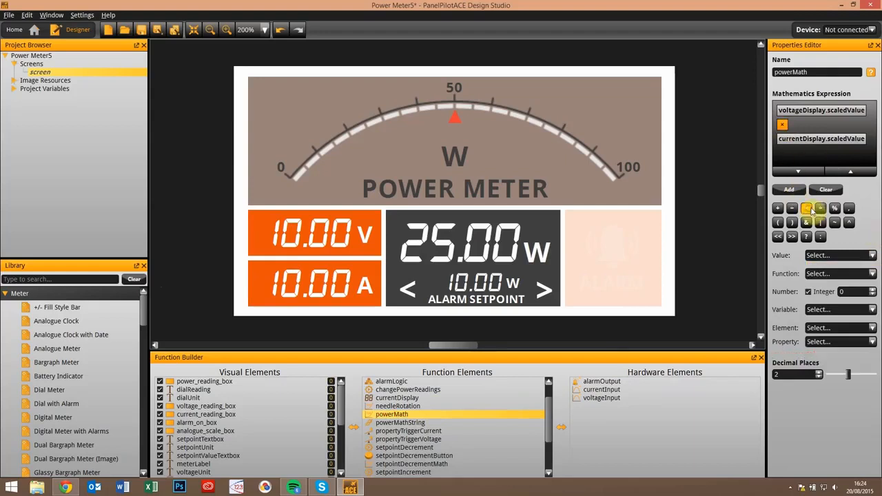
pyautogui.click(798, 139)
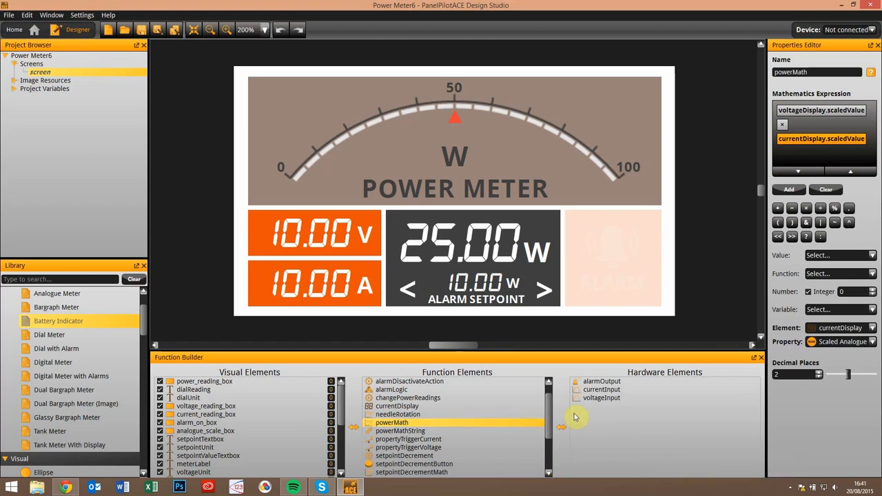
# Set the propertyTriggerVoltage function element to monitor the Pressed property of setpointIncrementButton.
pyautogui.moveTo(553, 409); pyautogui.dragTo(548, 435)
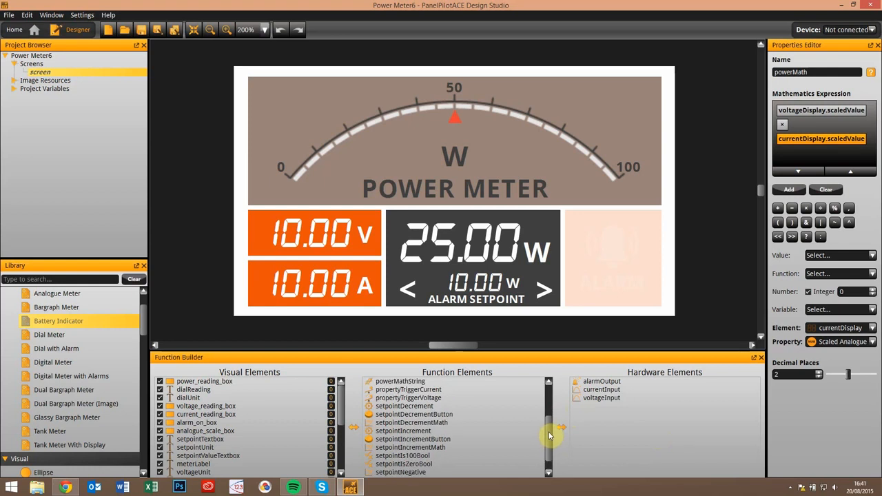
pyautogui.moveTo(549, 435); pyautogui.dragTo(550, 407)
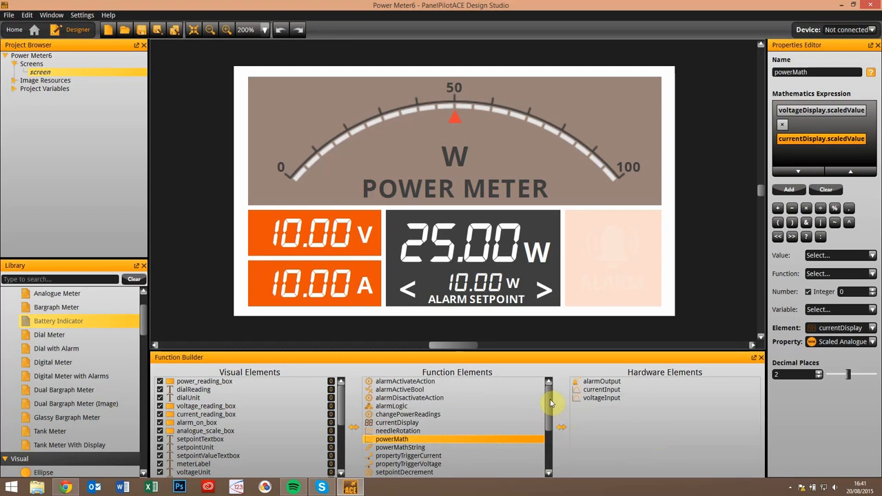
pyautogui.scroll(-2, 550, 423)
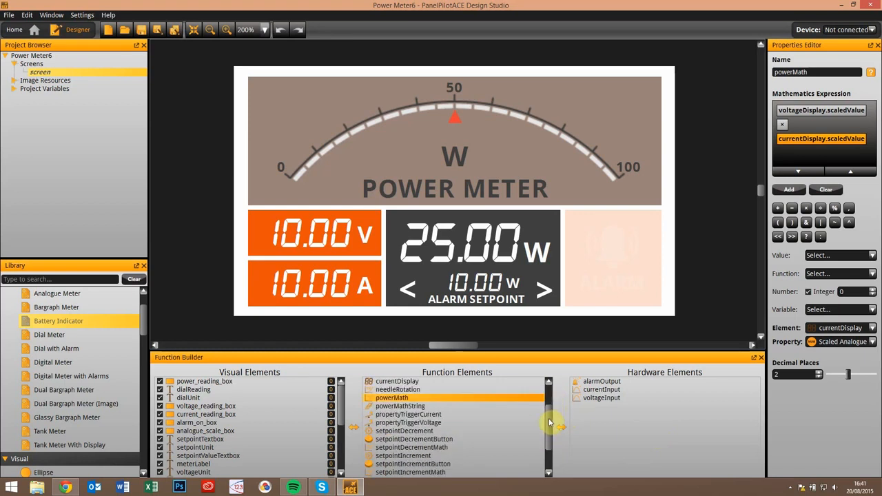
pyautogui.click(416, 423)
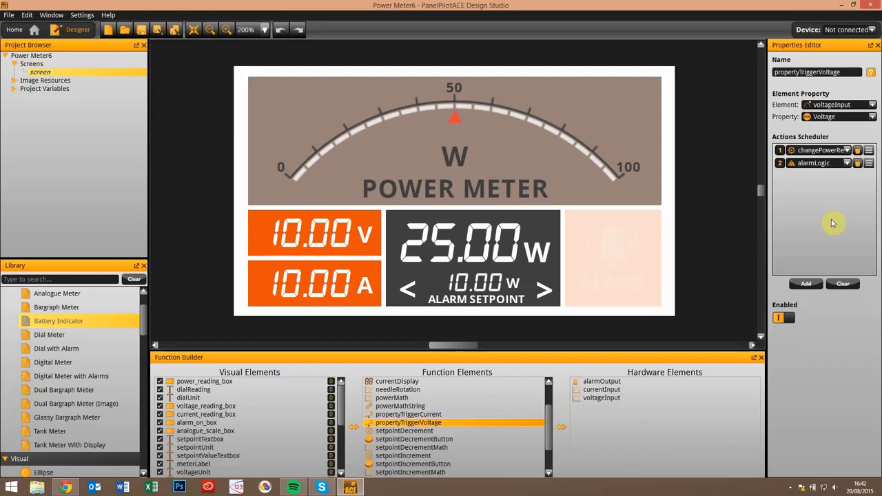
pyautogui.click(872, 105)
pyautogui.scroll(-1, 873, 183)
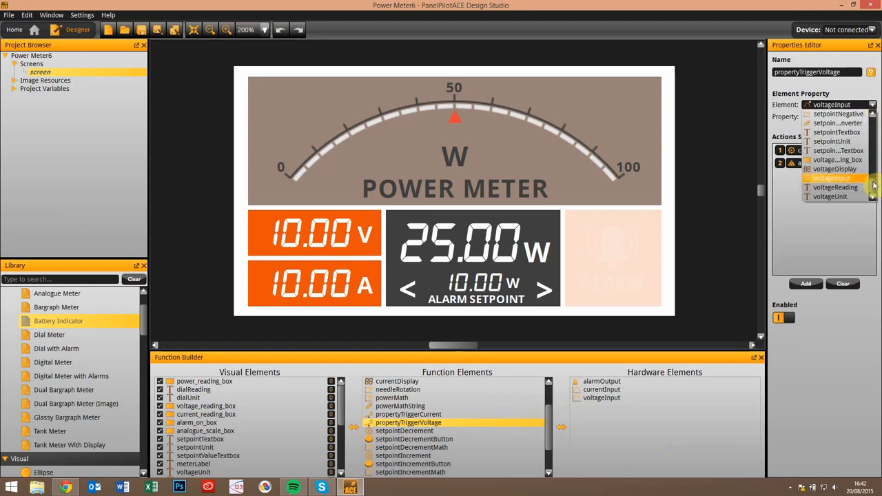
pyautogui.scroll(3, 873, 183)
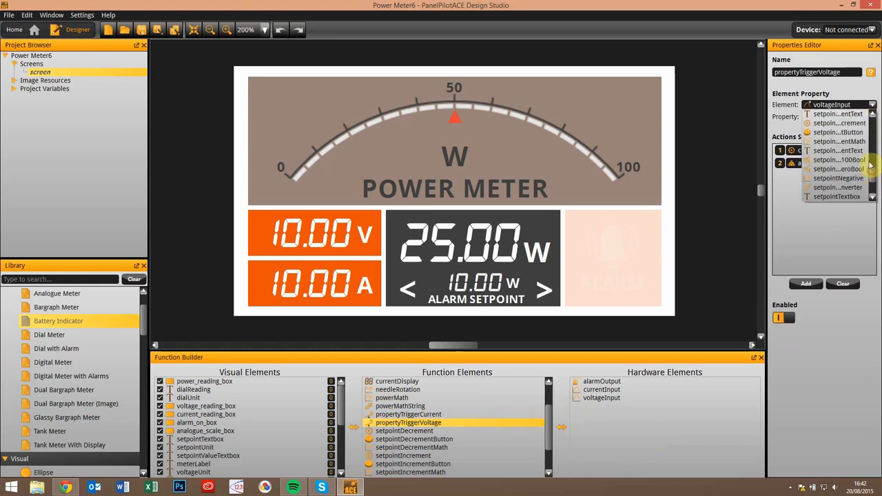
pyautogui.click(857, 132)
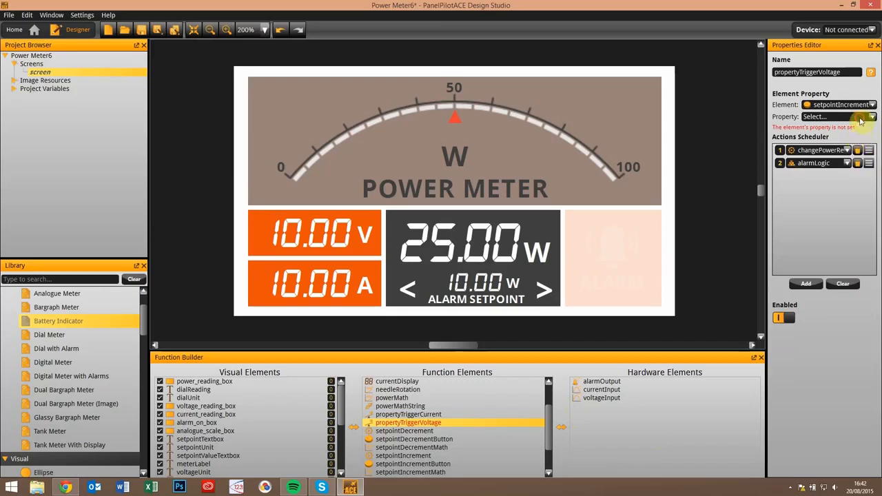
pyautogui.click(860, 118)
pyautogui.click(827, 181)
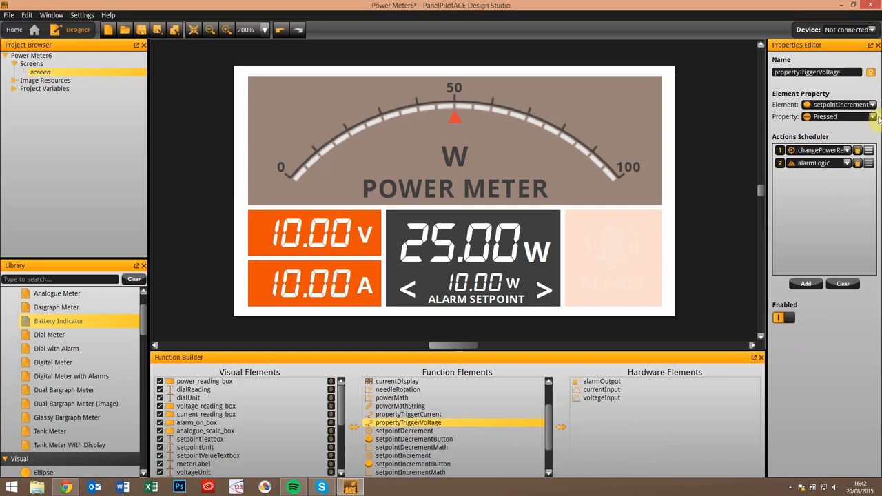
pyautogui.click(860, 105)
pyautogui.click(860, 106)
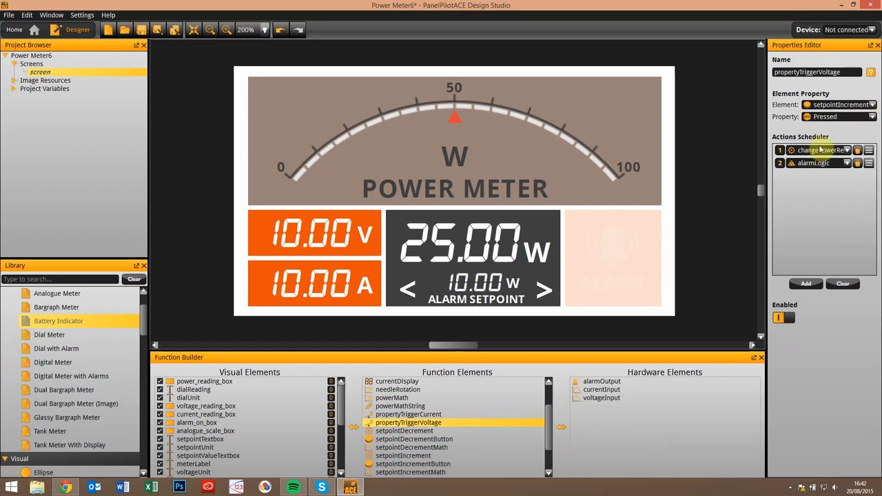
# Add an empty third action to propertyTriggerVoltage's Actions Scheduler and delete it again.
pyautogui.rightClick(823, 182)
pyautogui.click(815, 242)
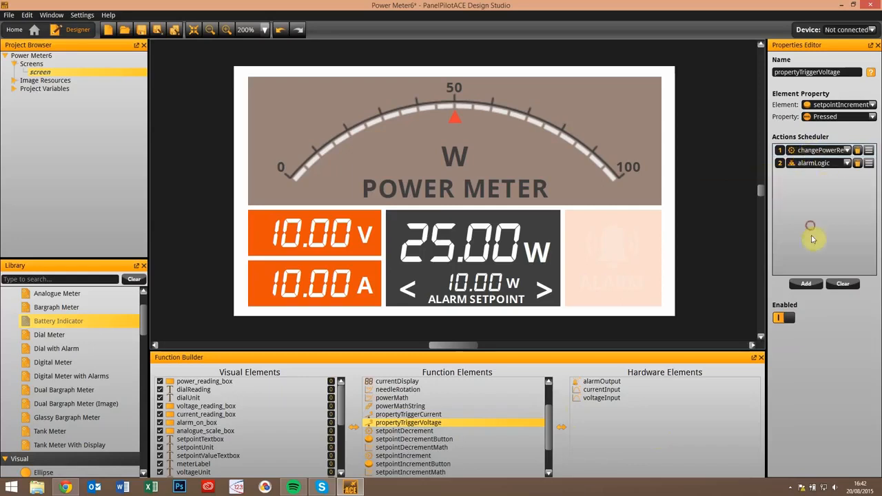
pyautogui.click(806, 283)
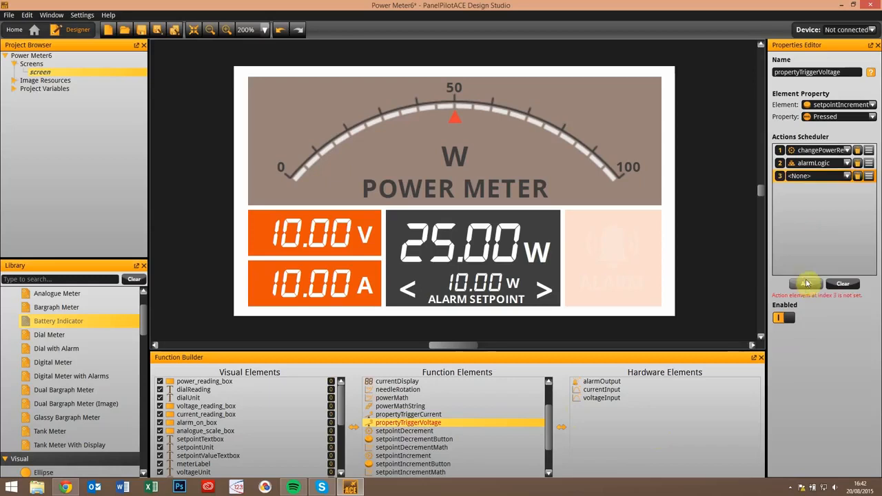
pyautogui.click(827, 244)
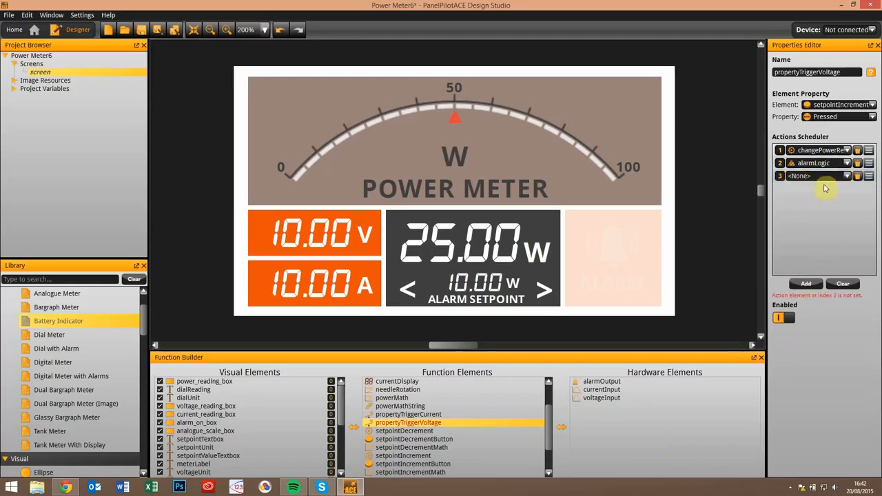
pyautogui.click(857, 176)
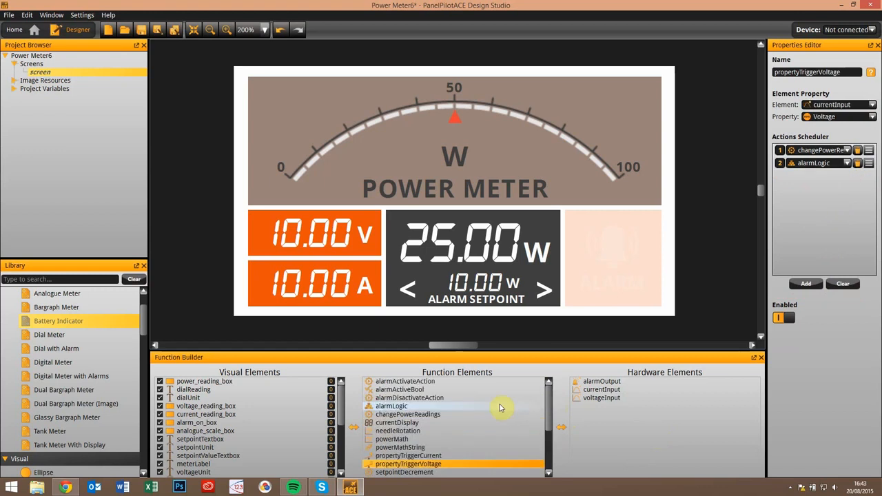
# Examine the alarmLogic function element's logical actions and the choices available for its default action.
pyautogui.click(405, 408)
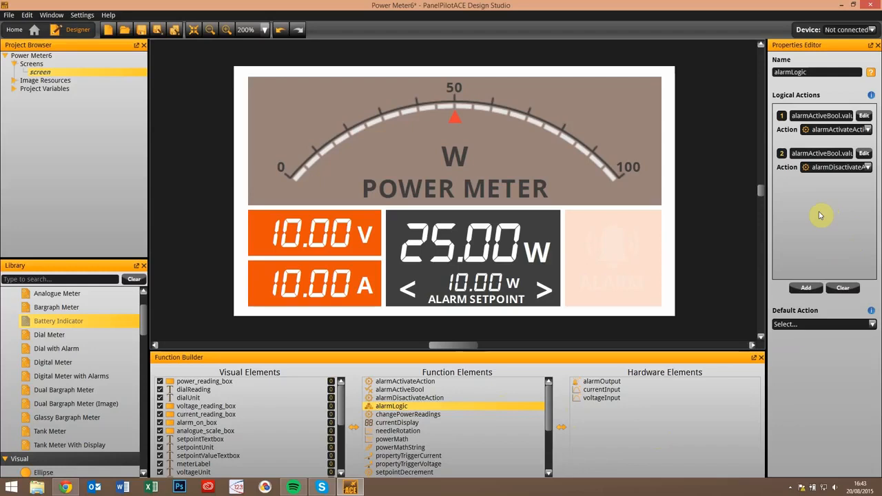
pyautogui.click(835, 325)
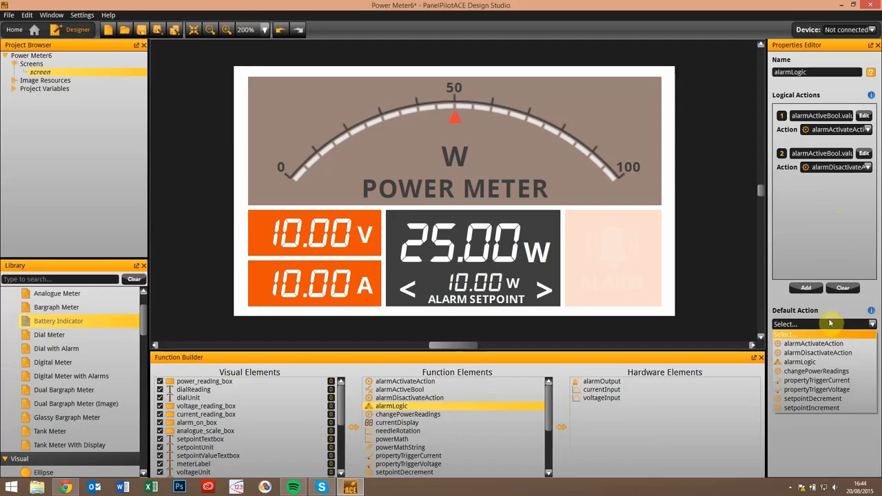
pyautogui.click(827, 326)
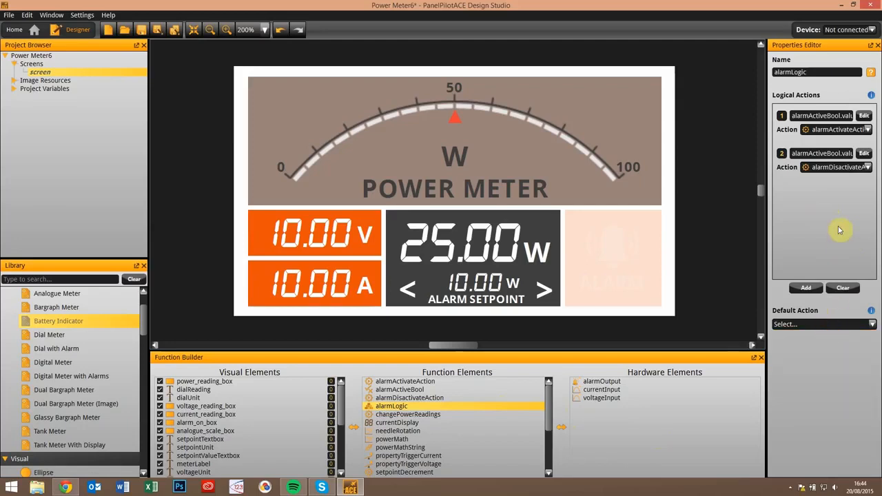
pyautogui.rightClick(735, 246)
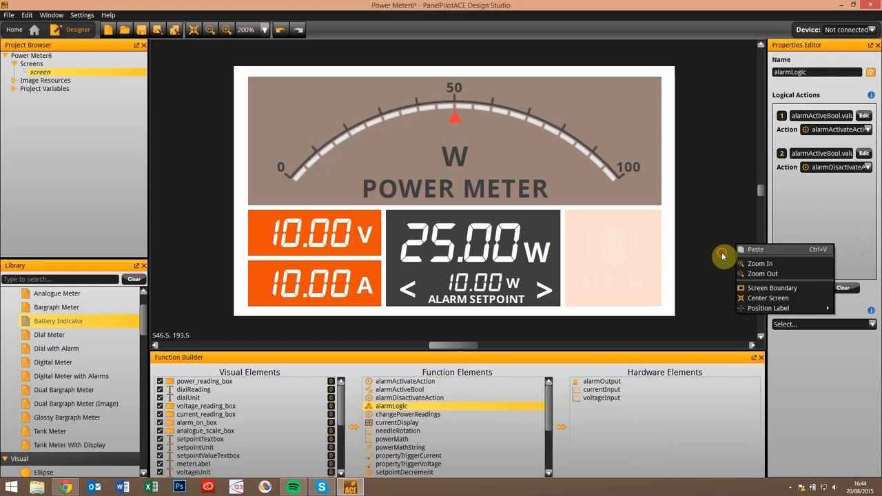
pyautogui.click(723, 255)
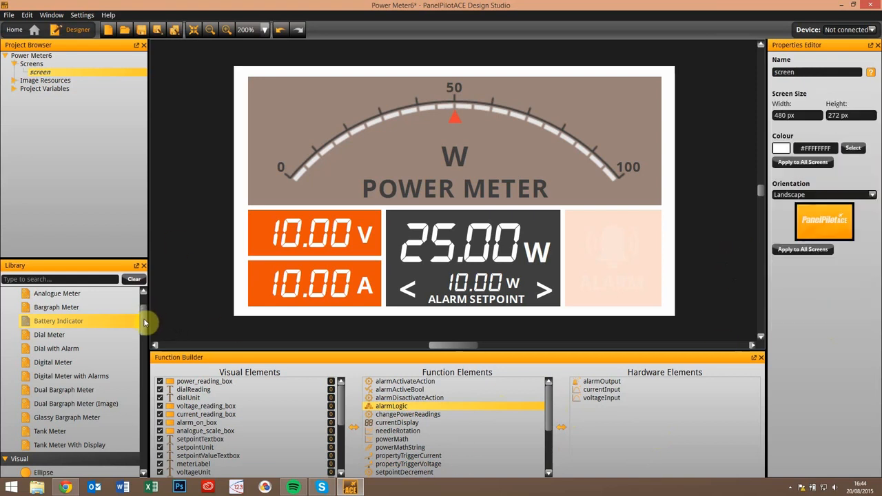
# Browse the Library's function elements and its ready-made meter components.
pyautogui.moveTo(145, 322); pyautogui.dragTo(143, 393)
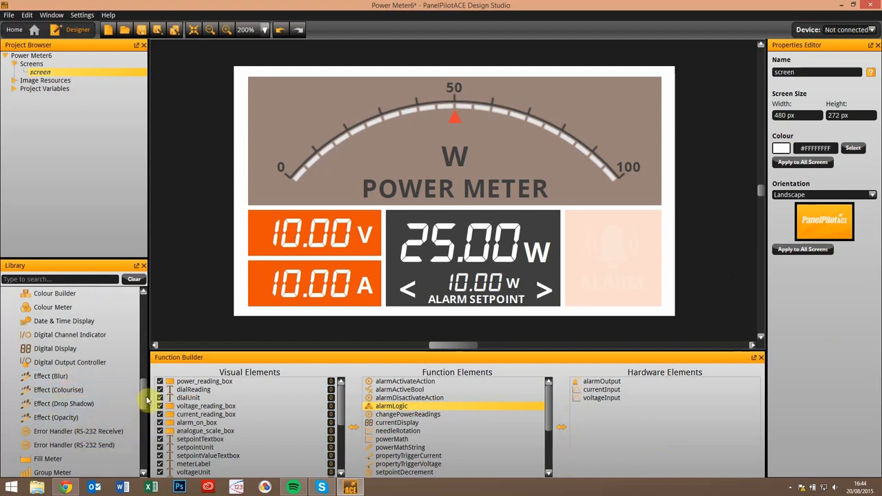
pyautogui.scroll(3, 147, 396)
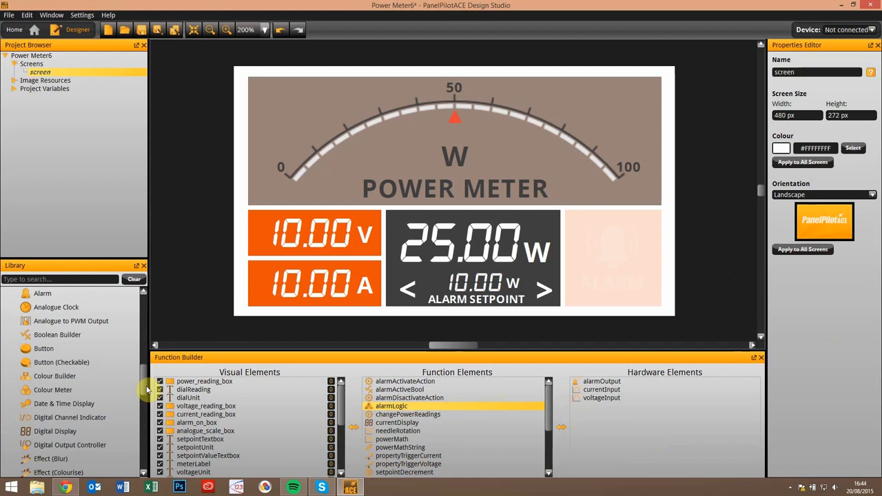
pyautogui.moveTo(147, 390); pyautogui.dragTo(141, 321)
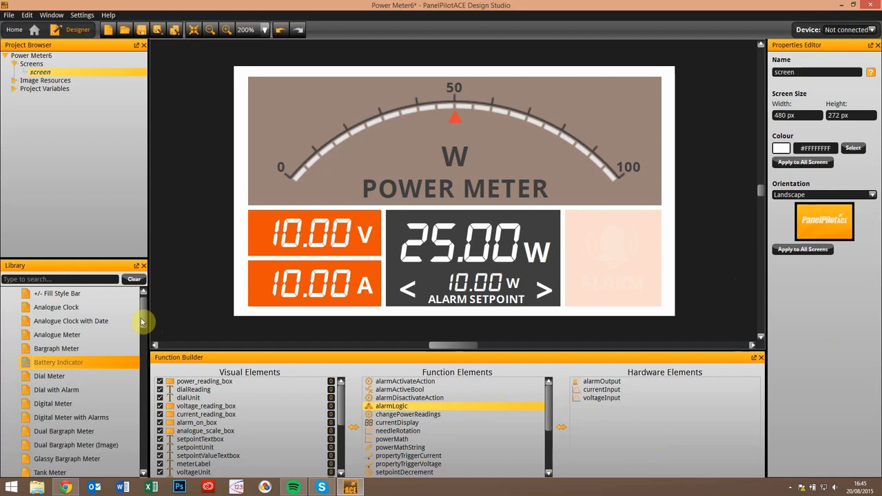
# Close the Power Meter6 project without saving its changes.
pyautogui.click(9, 15)
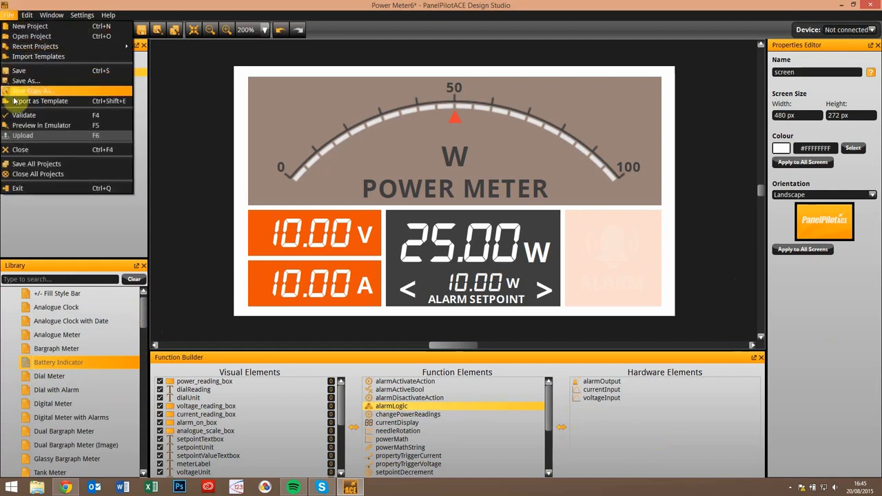
pyautogui.click(27, 150)
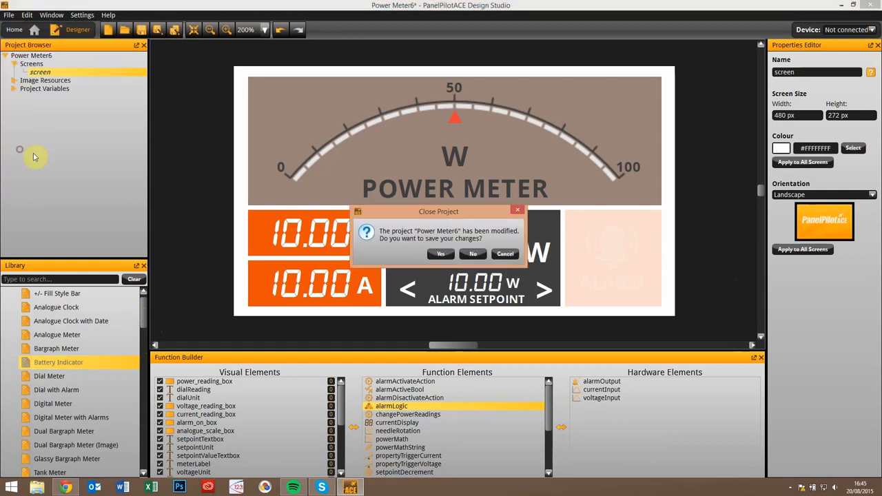
pyautogui.click(472, 254)
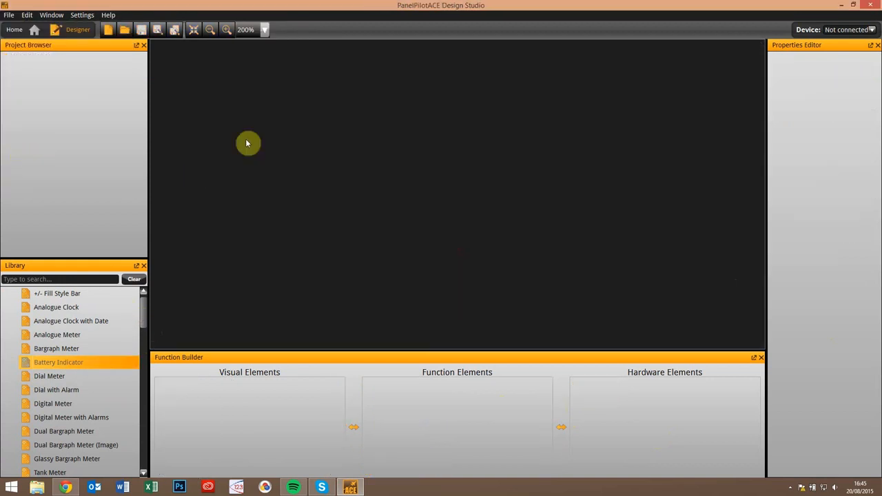
# Create a new project named Project107 for the SGD 43-A device model.
pyautogui.click(9, 15)
pyautogui.click(21, 33)
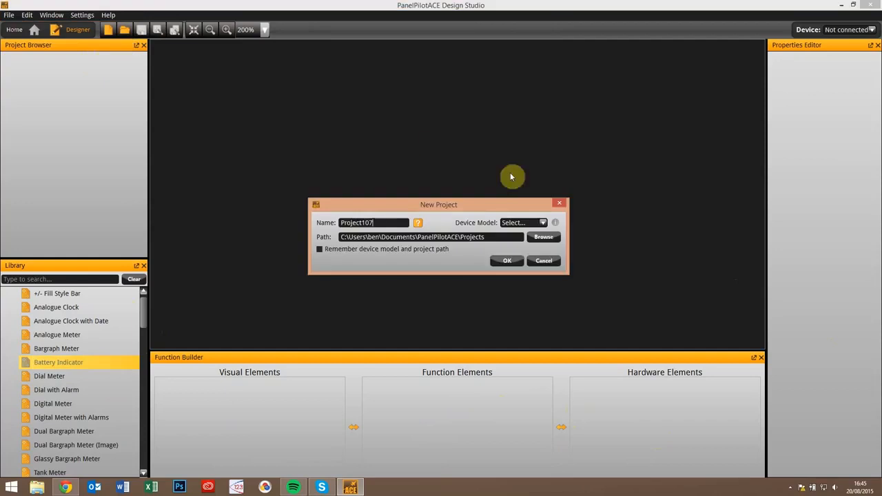
pyautogui.click(506, 262)
pyautogui.click(524, 222)
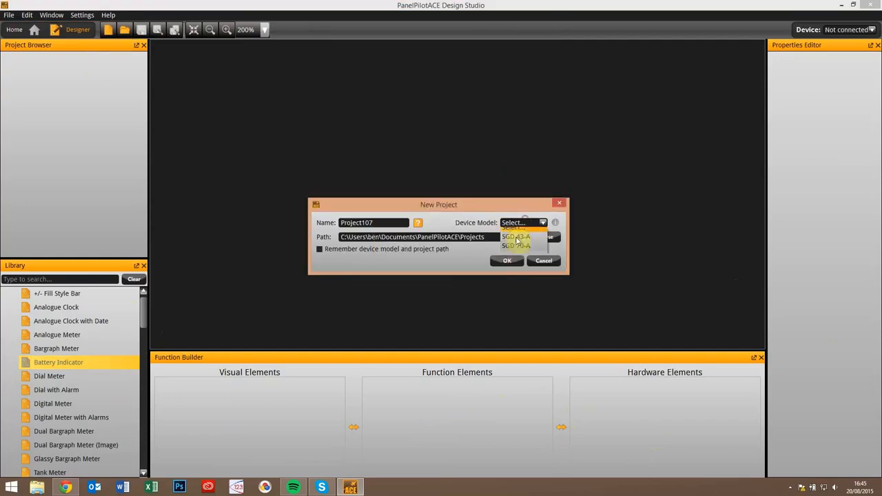
pyautogui.click(518, 245)
pyautogui.click(507, 260)
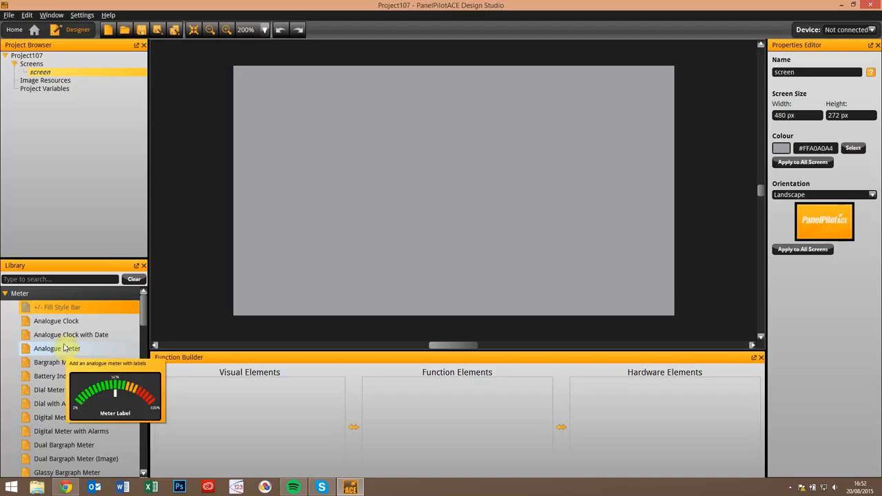
# Add a +/- Fill Style Bar meter and move all its elements down near the canvas's bottom edge, to about X 243, Y 215 px.
pyautogui.doubleClick(62, 309)
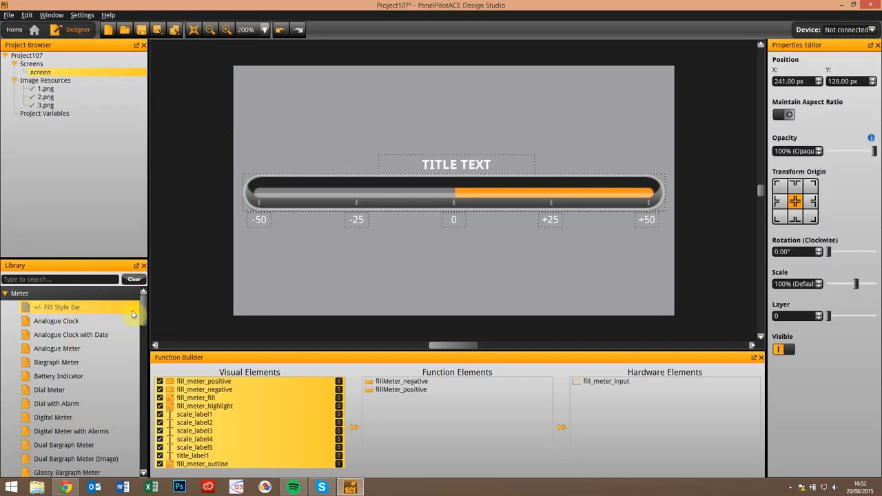
pyautogui.moveTo(232, 136); pyautogui.dragTo(717, 273)
pyautogui.moveTo(634, 193); pyautogui.dragTo(636, 274)
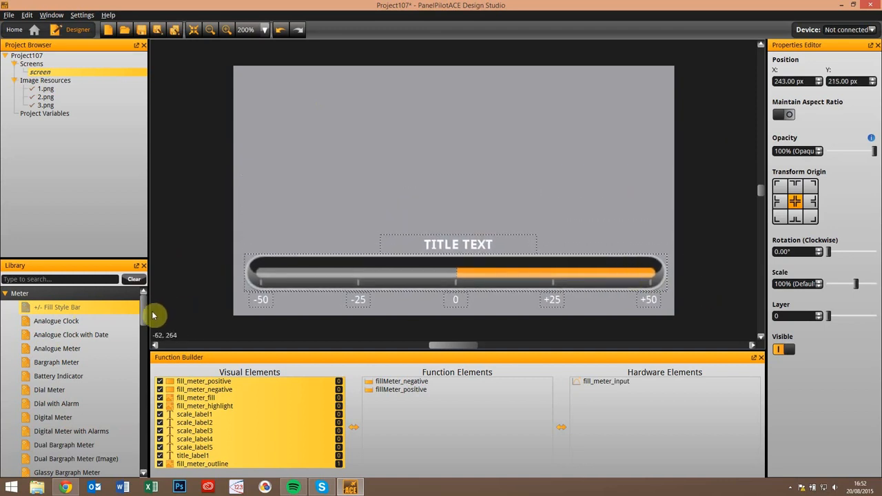
# Add a Battery Indicator and place it in the canvas's upper right corner.
pyautogui.moveTo(146, 304); pyautogui.dragTo(141, 324)
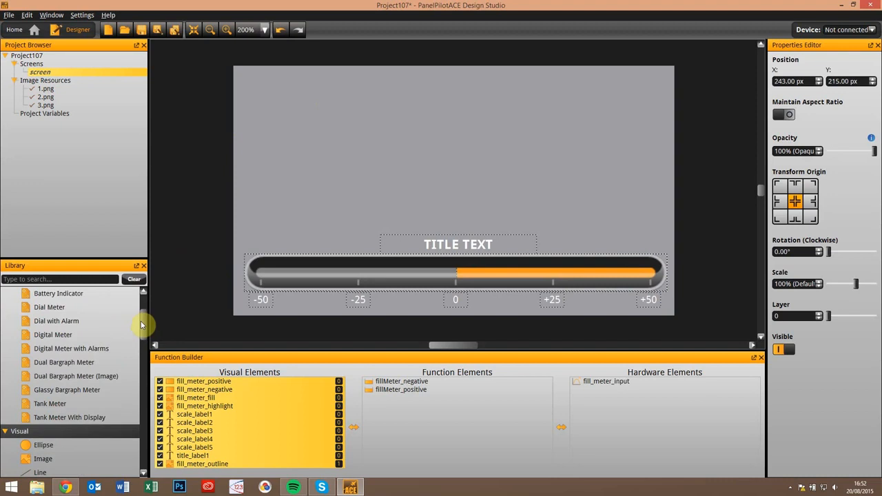
pyautogui.doubleClick(58, 294)
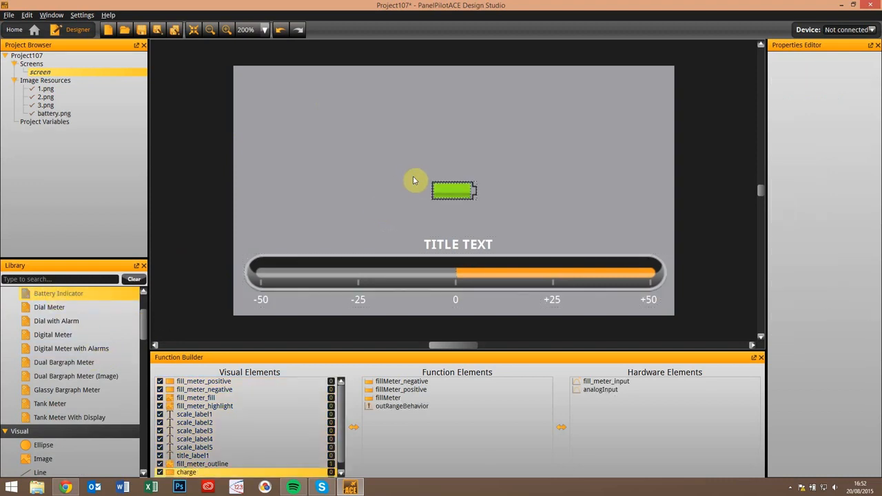
pyautogui.moveTo(413, 177); pyautogui.dragTo(654, 89)
pyautogui.click(644, 109)
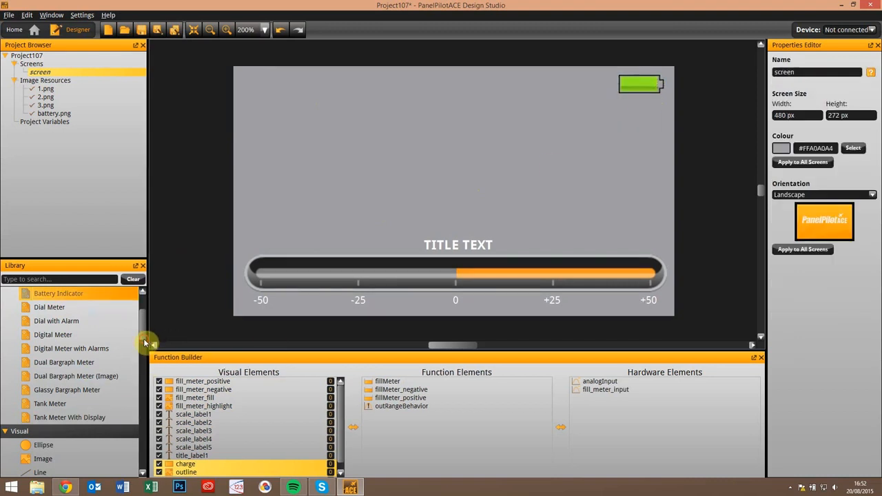
# Add a Tank Meter With Display to the centre of the screen design.
pyautogui.scroll(-2, 135, 348)
pyautogui.doubleClick(77, 390)
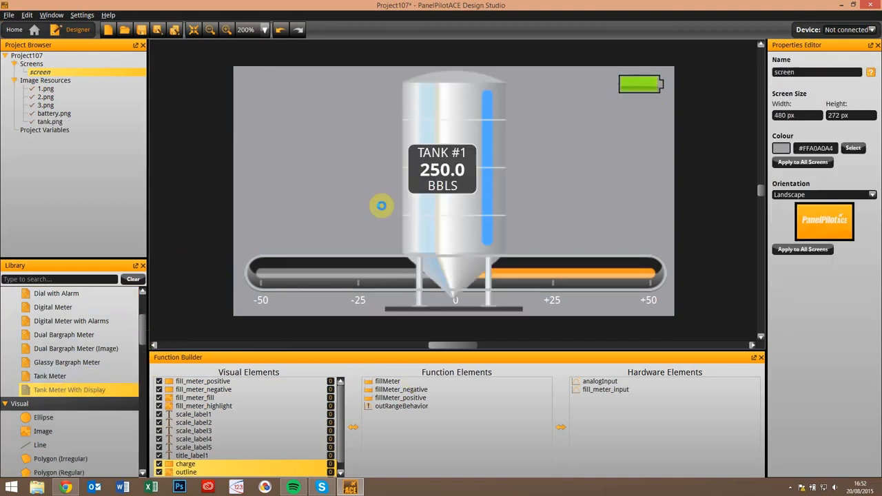
pyautogui.click(385, 203)
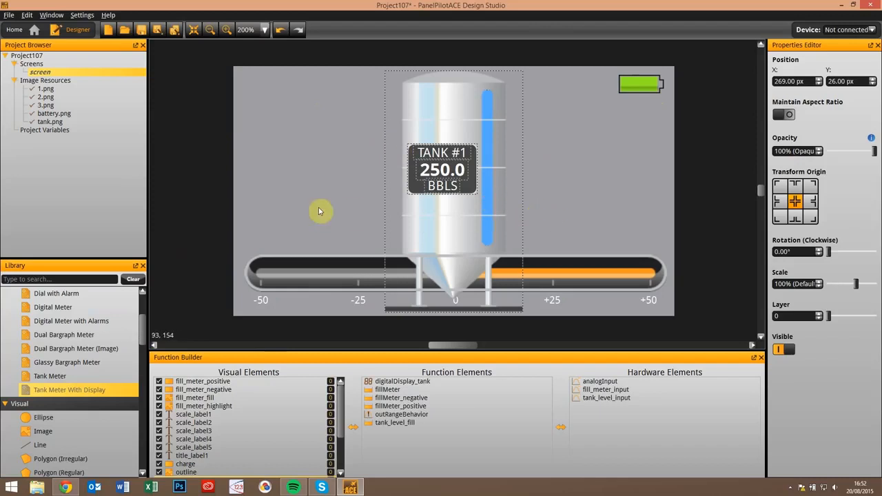
# Preview the project in the emulator with analog inputs 1, 2 and 3 at about 0.99 V, -1.77 V and 0.04 V, and close it.
pyautogui.press('F5')
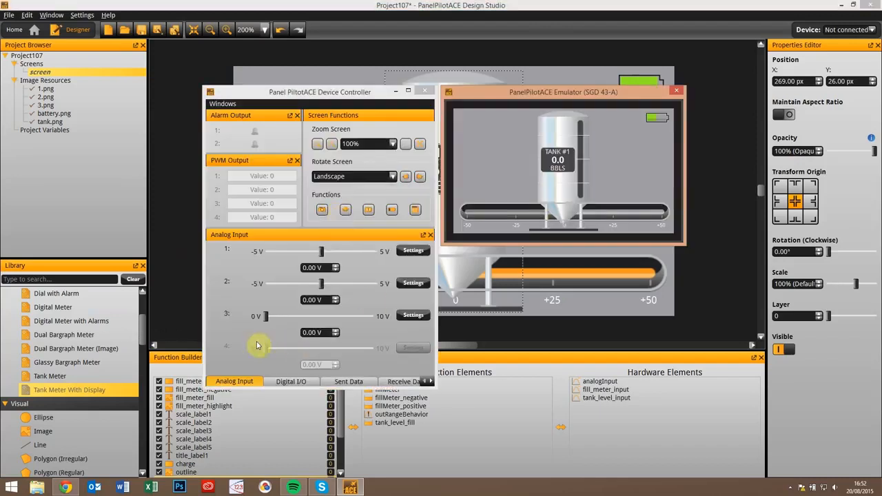
pyautogui.moveTo(320, 251); pyautogui.dragTo(267, 324)
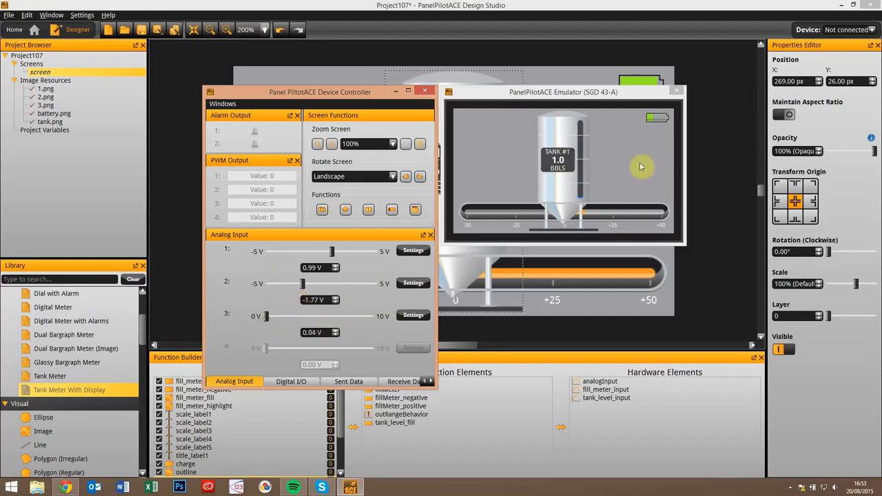
pyautogui.click(679, 93)
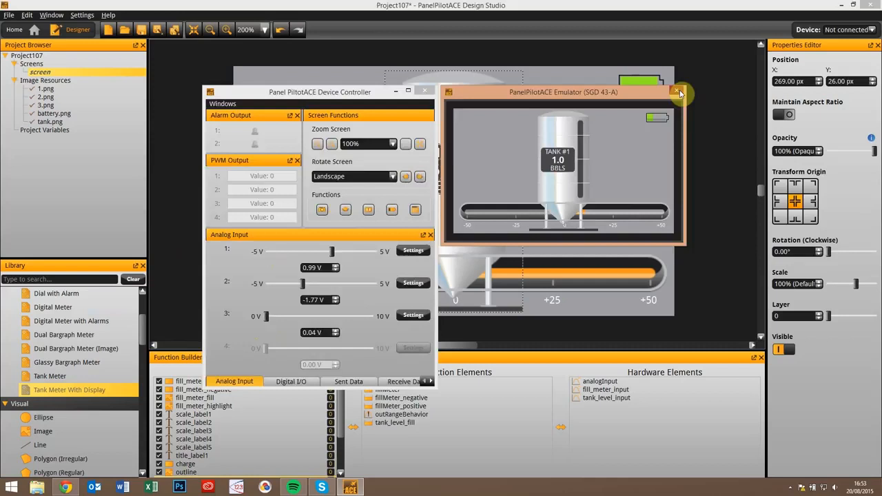
pyautogui.click(679, 93)
pyautogui.click(194, 152)
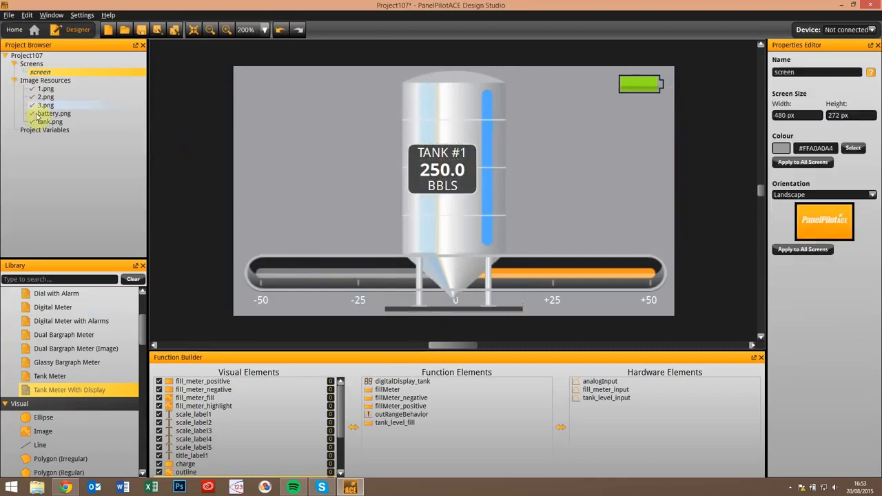
# Add a number variable to the project variables and make it persistent.
pyautogui.rightClick(24, 130)
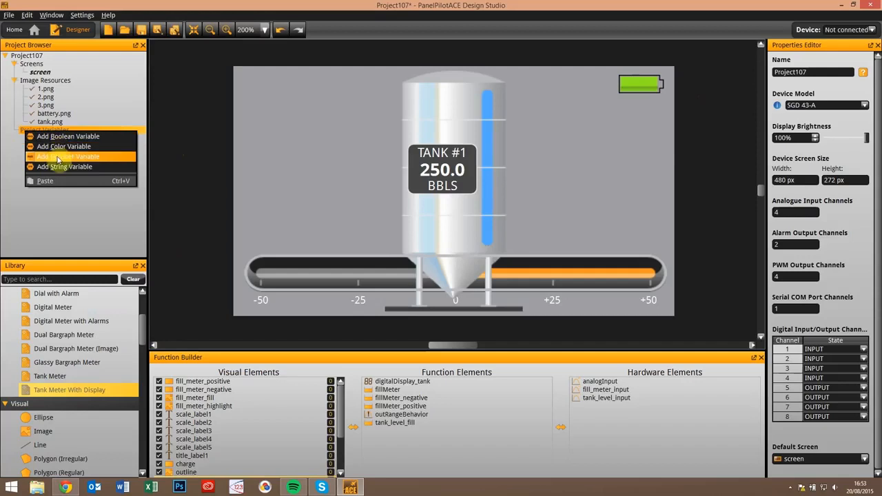
pyautogui.click(58, 157)
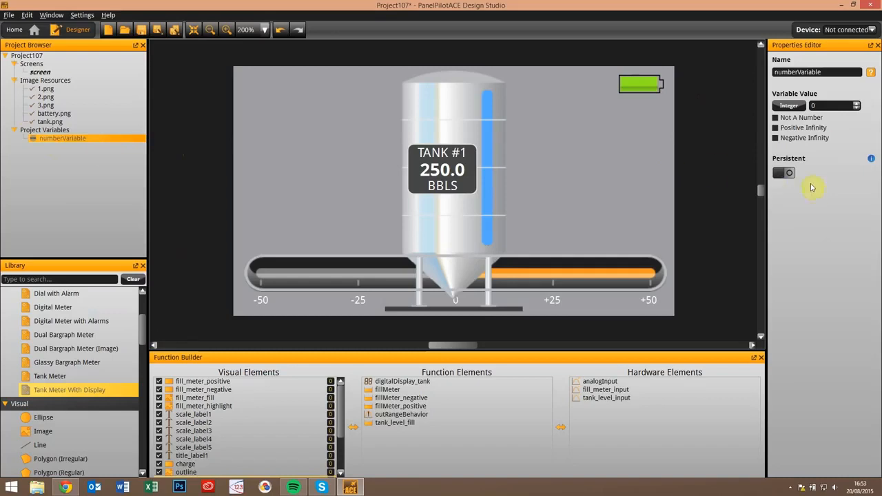
pyautogui.click(786, 174)
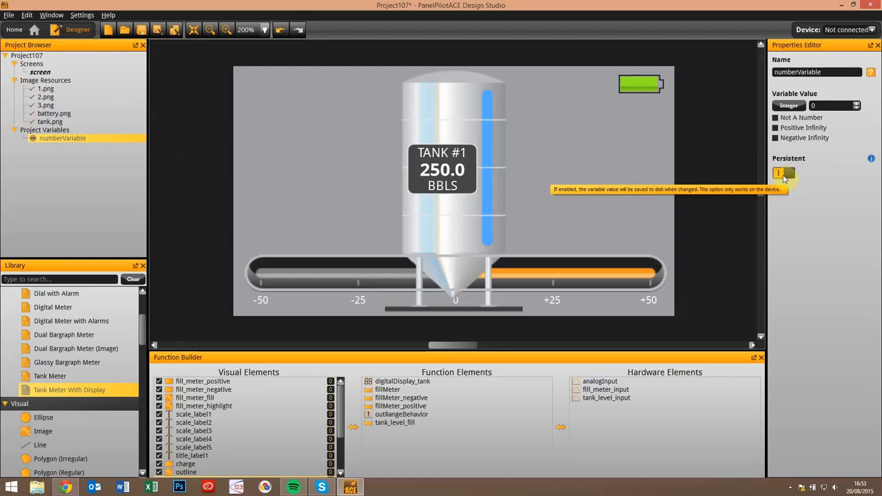
pyautogui.click(783, 177)
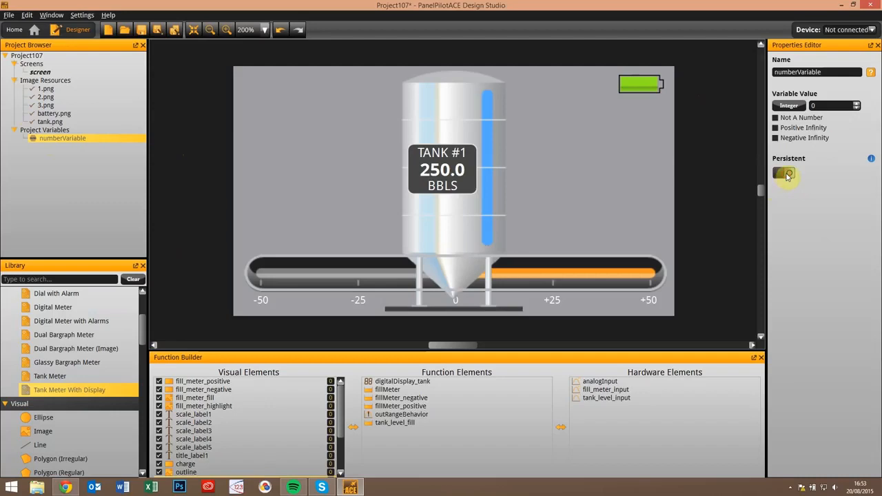
pyautogui.click(788, 176)
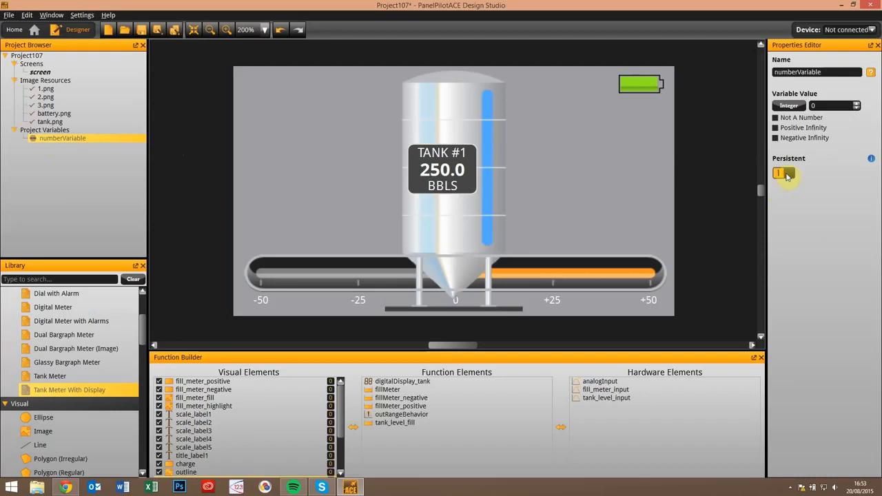